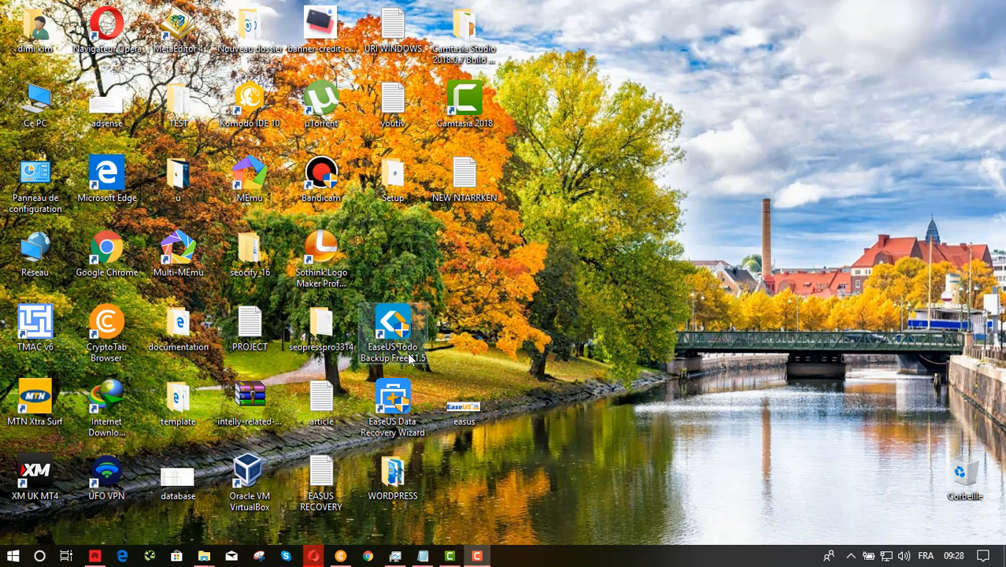
- Launch EaseUS Todo Backup Free 11.5 and look at its dialog for browsing to a backup to recover
double_click(409, 358)
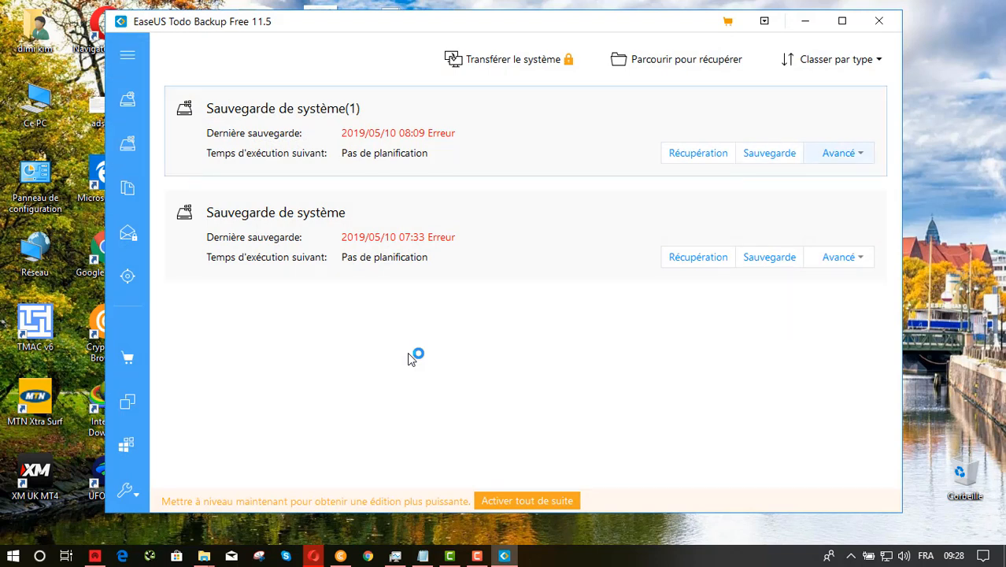
click(840, 154)
click(598, 132)
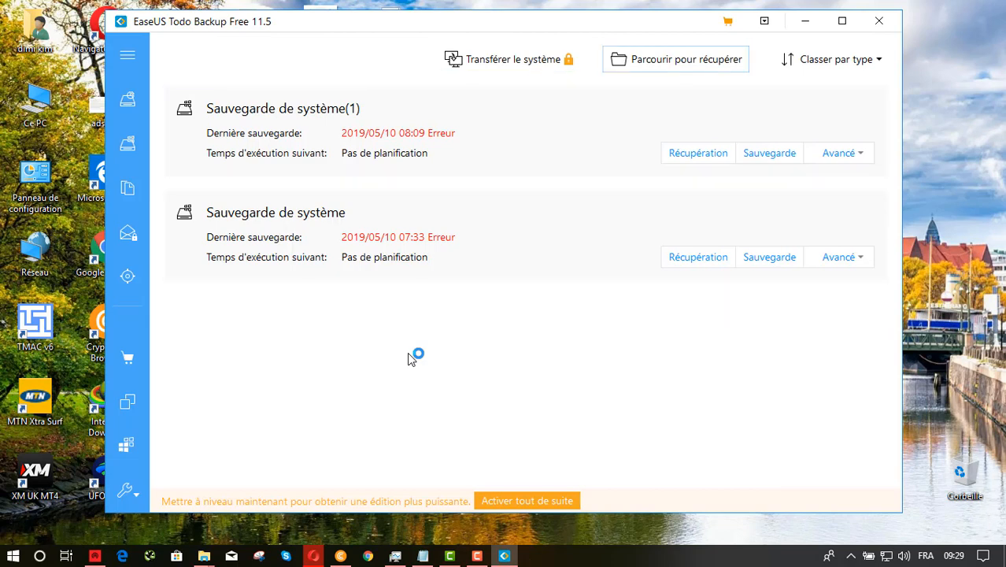
click(676, 59)
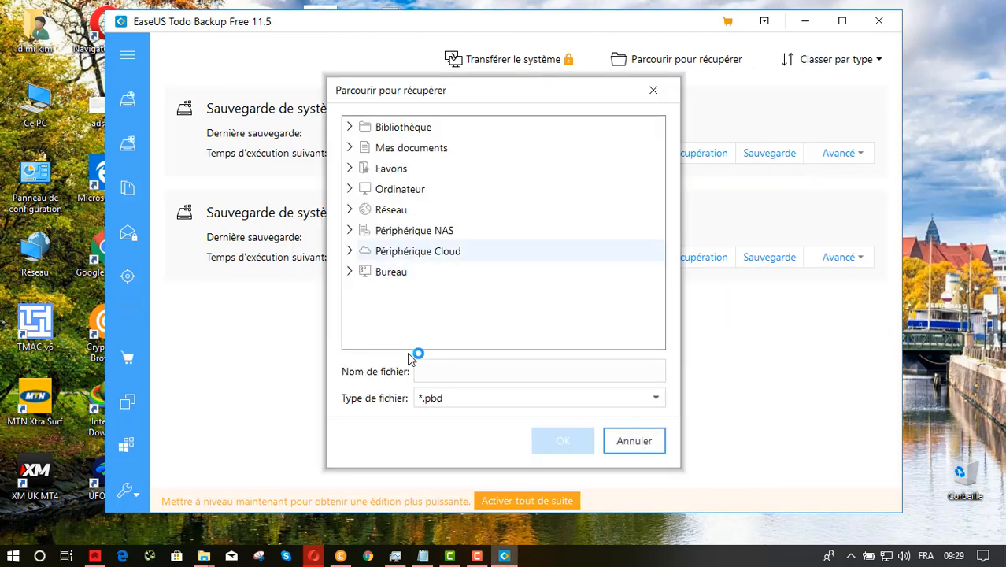
click(653, 89)
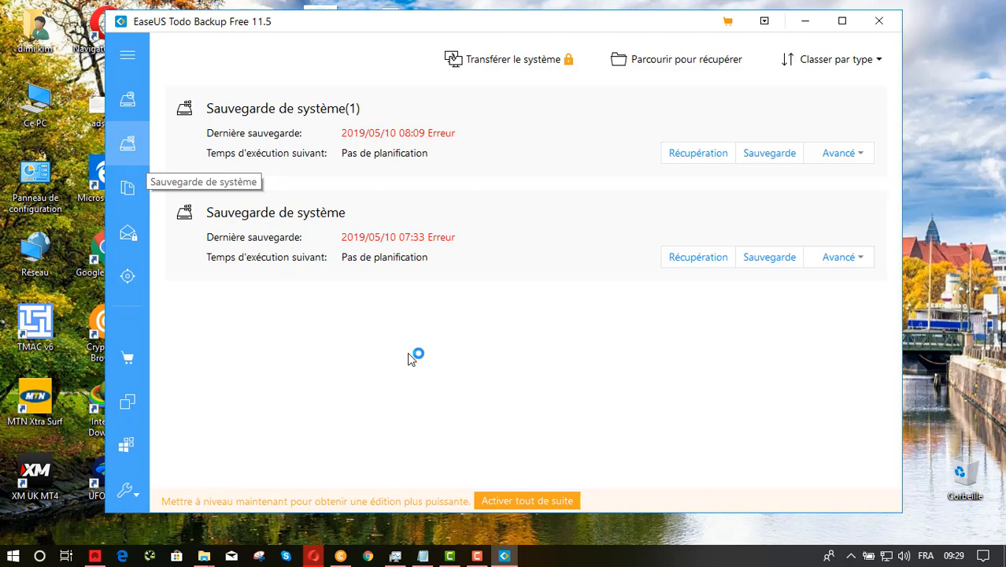
- Set up a system backup of Microsoft Windows 10 and choose the SAUVEGARDE PERSONELLE folder on drive E: while browsing for its destination
click(128, 143)
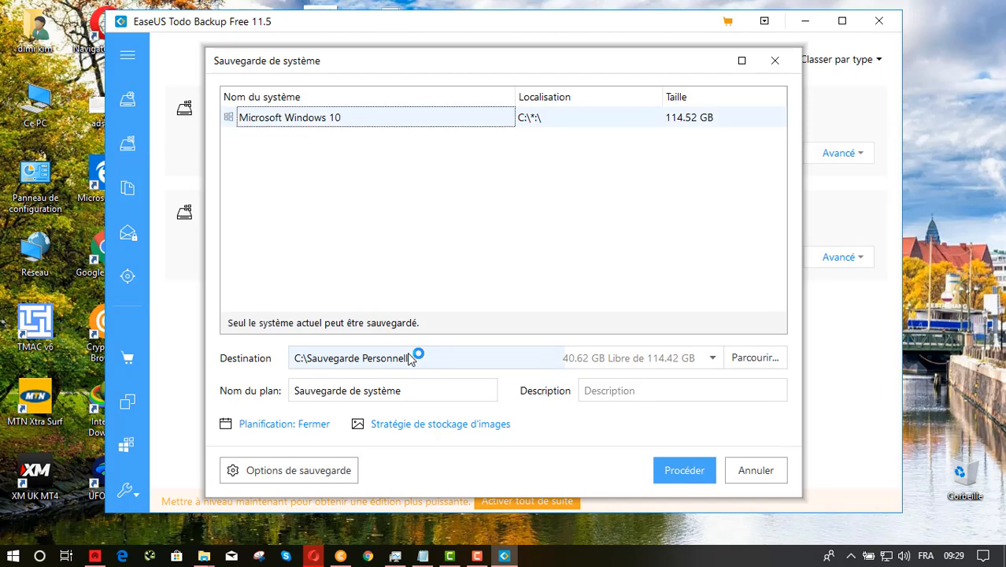
click(754, 358)
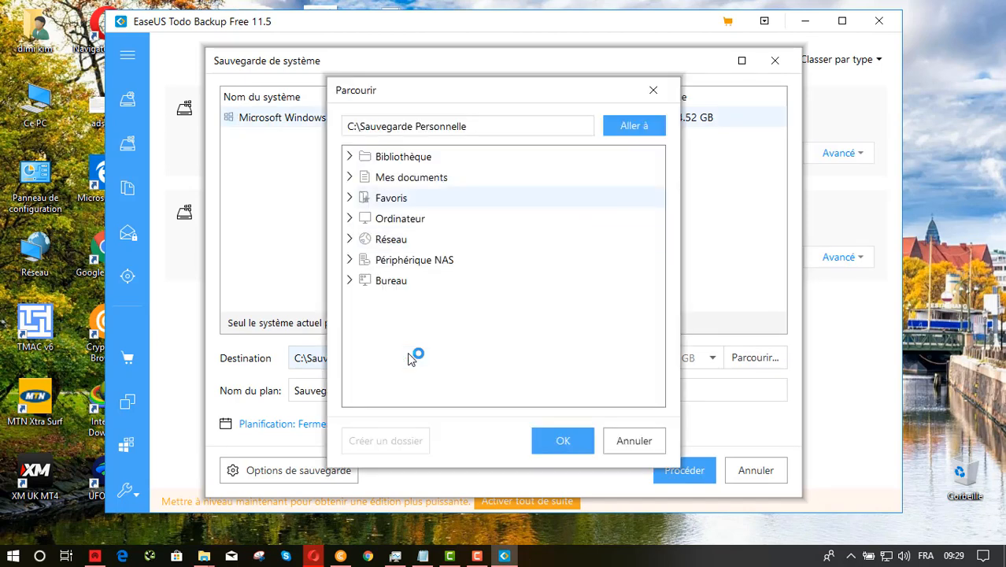
click(349, 218)
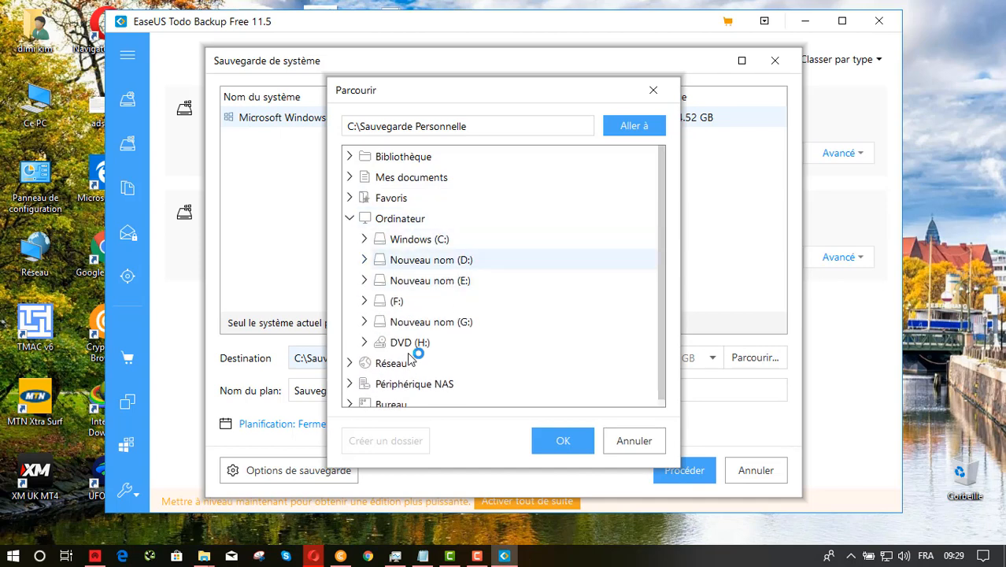
click(364, 280)
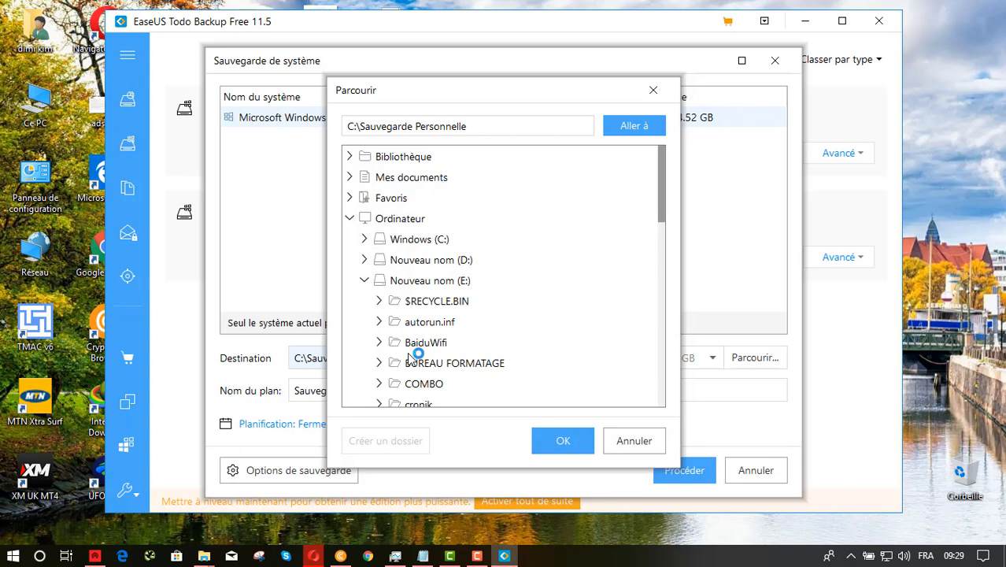
scroll(409, 359, down, 10)
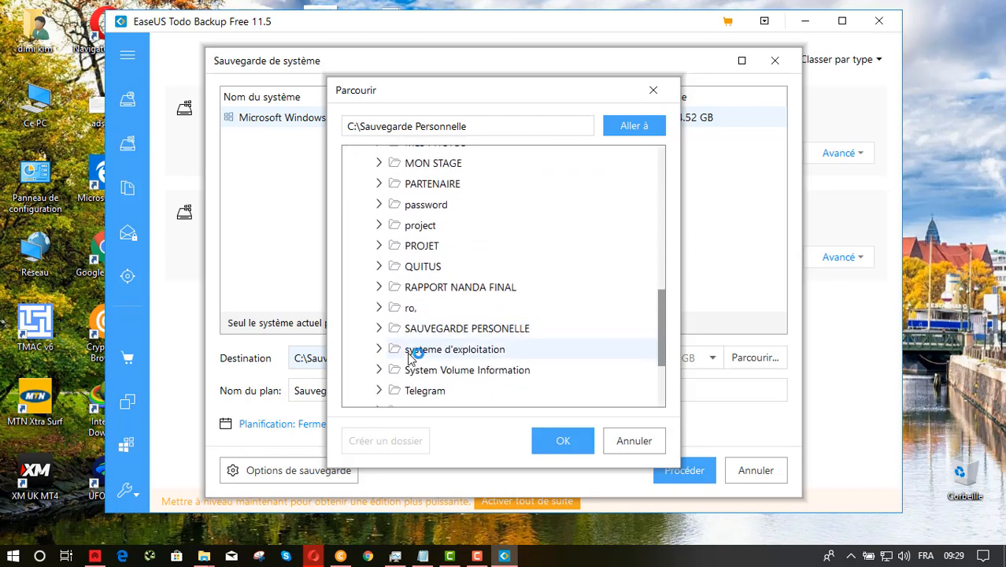
click(379, 326)
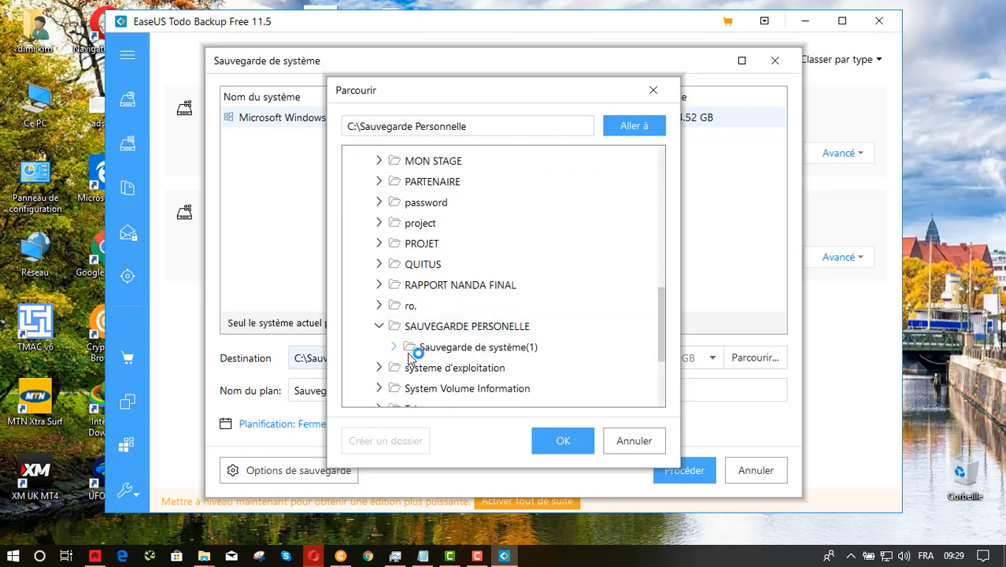
click(394, 347)
click(472, 347)
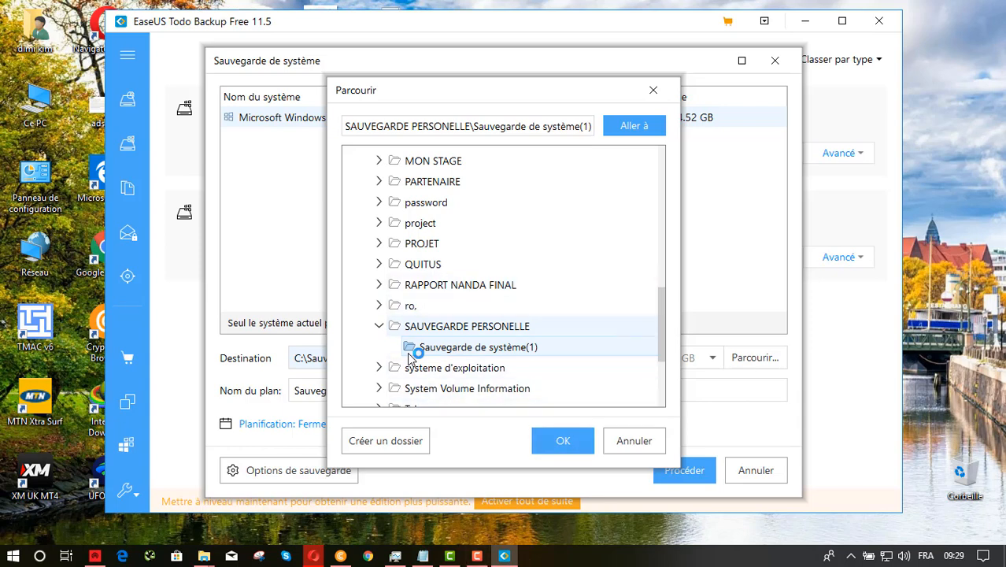
click(466, 326)
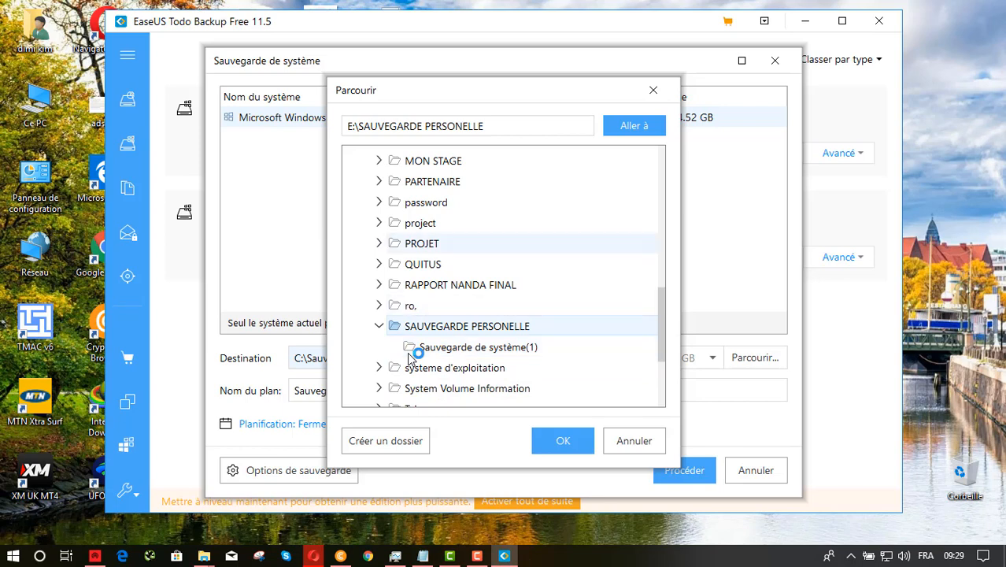
- Create E:\SAUVEGARDE PERSONELLEs as the destination folder and start the system backup
text(s)
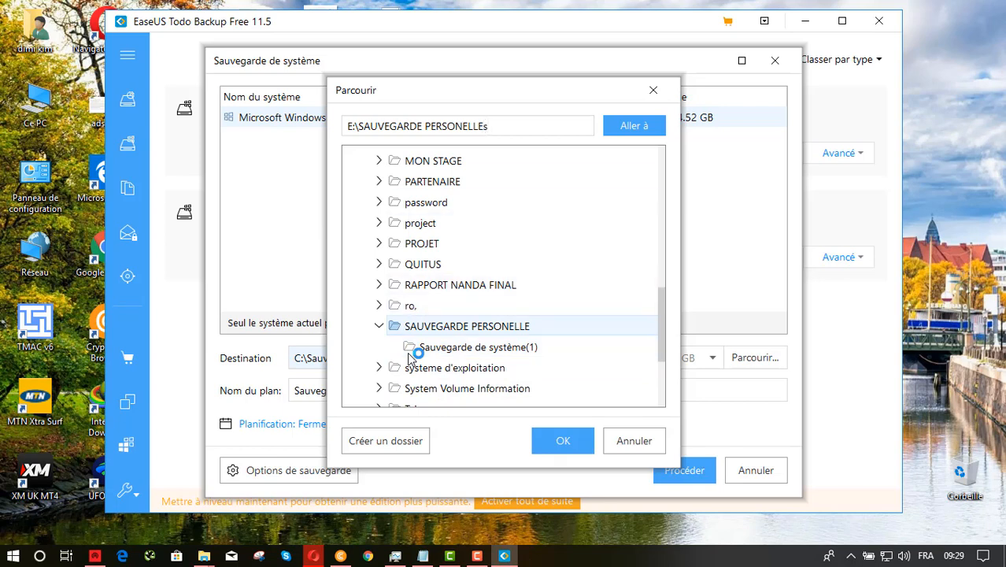
key(Return)
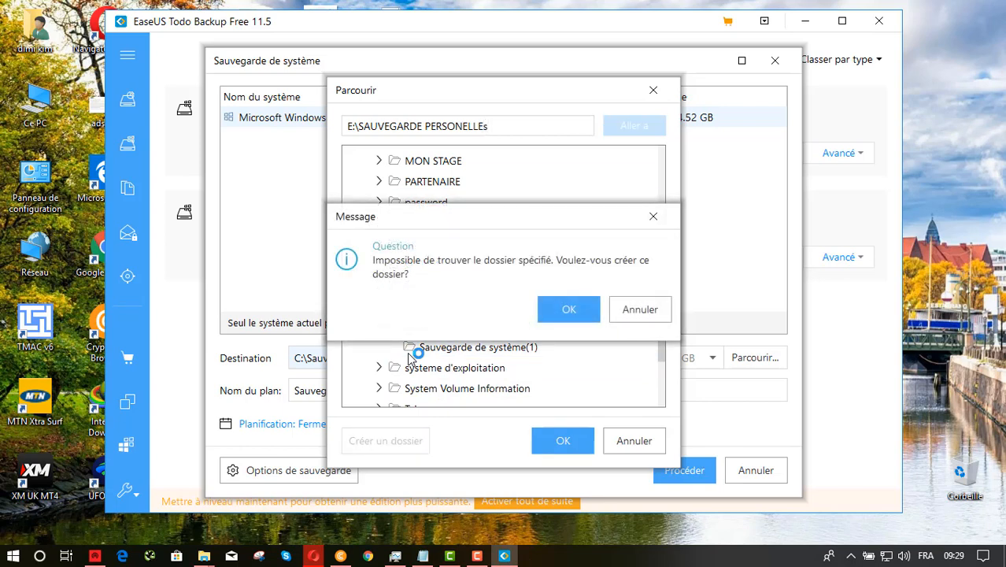
key(Return)
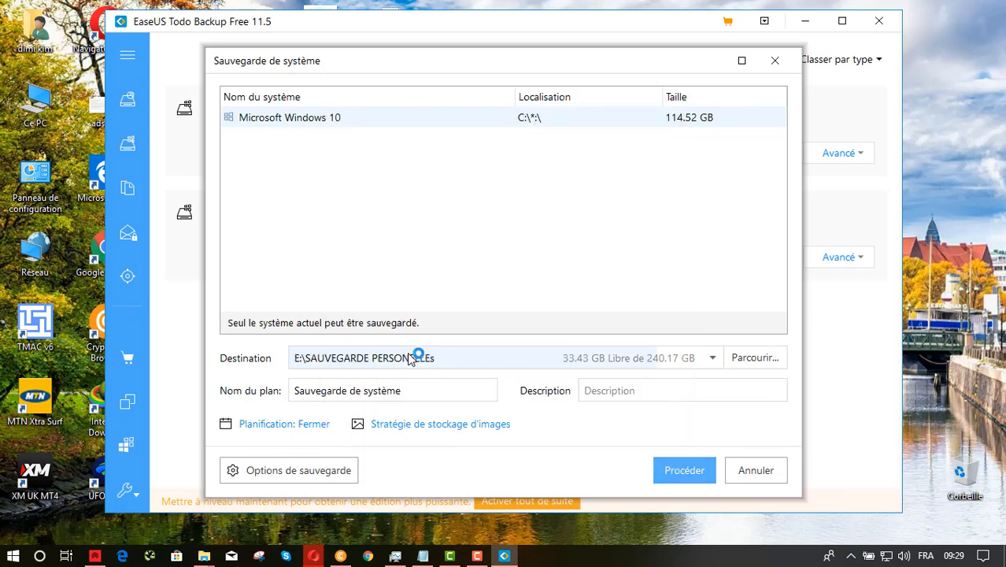
key(Return)
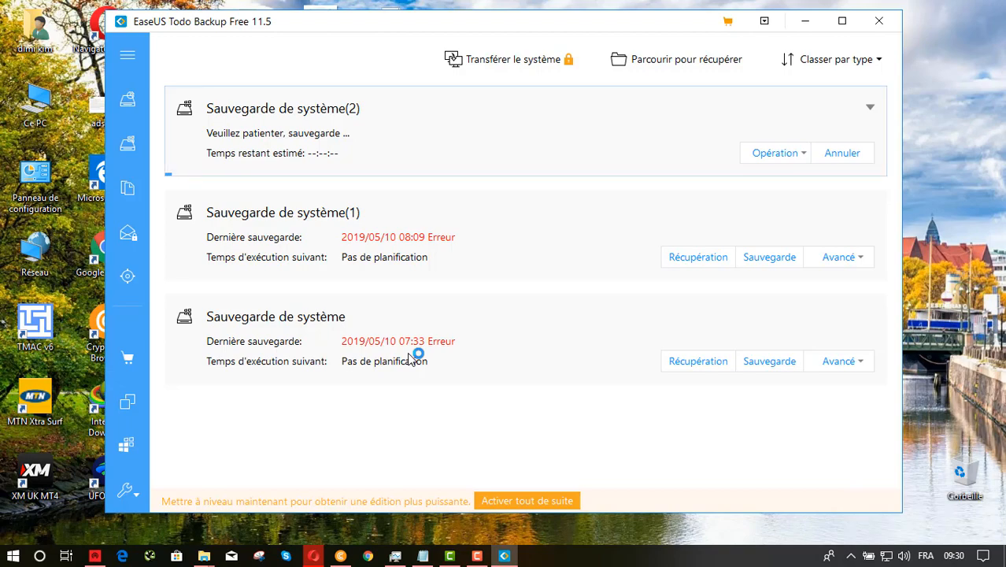
- Examine the free space on the Windows (C:) drive in Ce PC
double_click(35, 105)
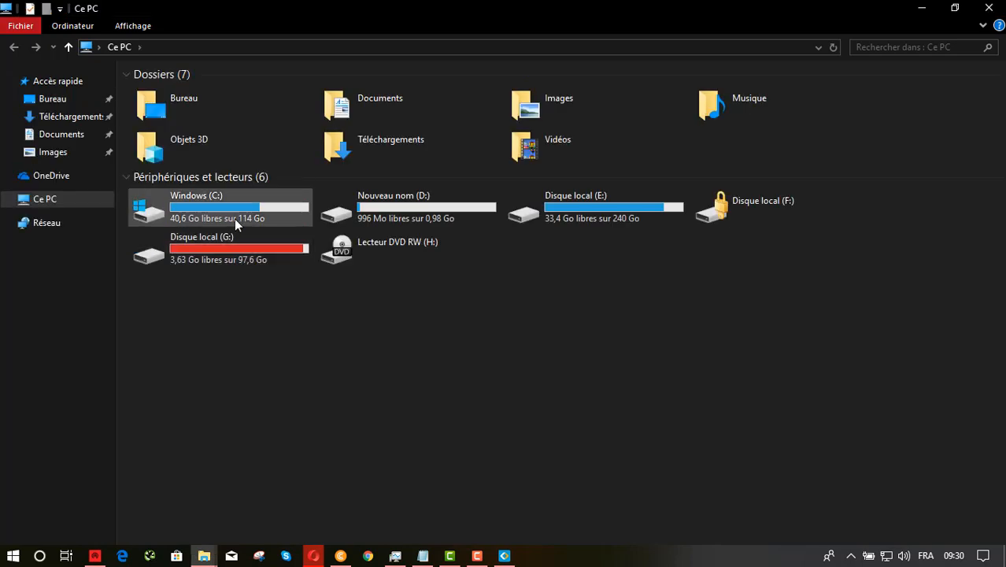
click(236, 219)
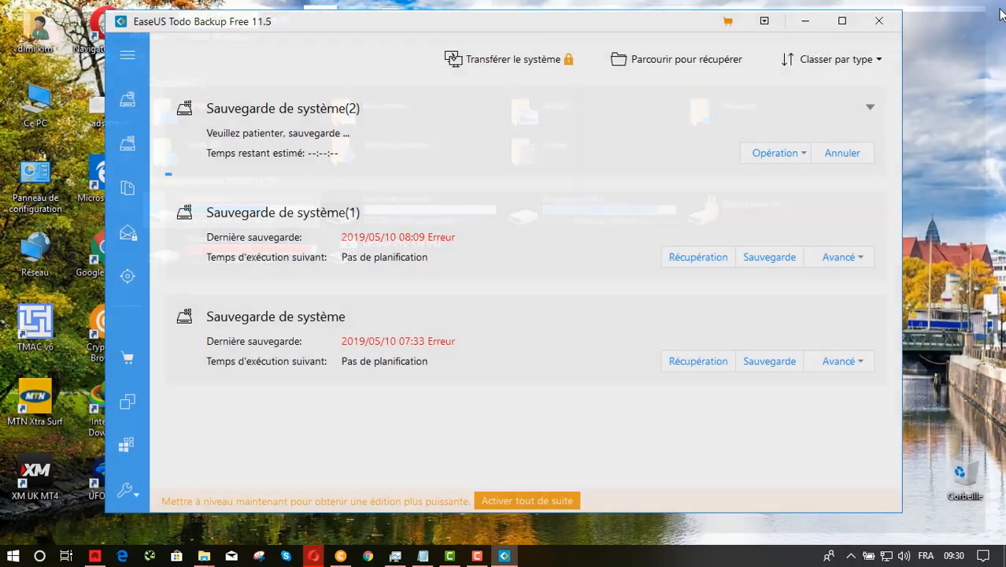
click(990, 7)
- Cancel the running Sauvegarde de système(2) backup task
click(842, 153)
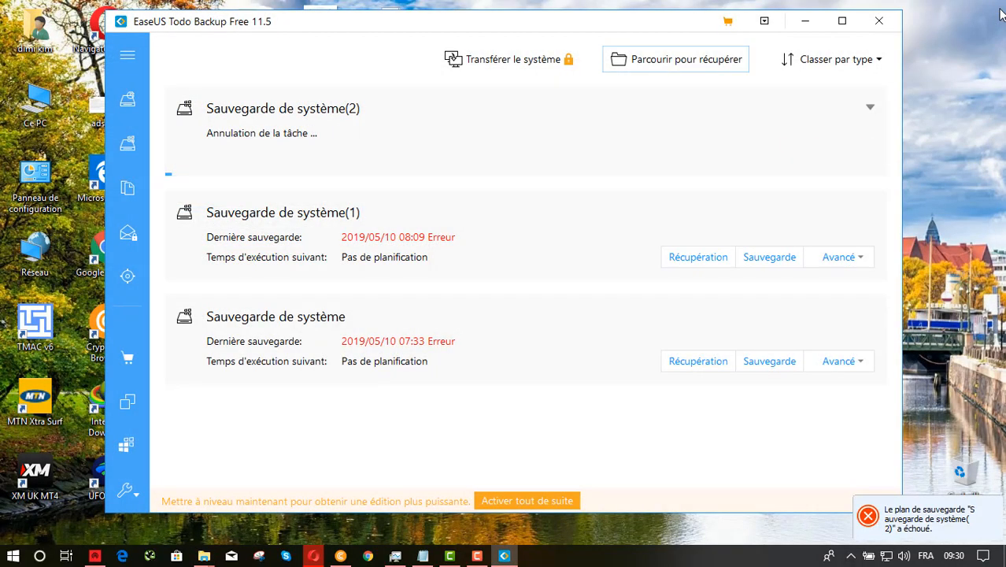
- Load Sauvegarde de système(1)_20190510_Full_v1.pbd from the SAUVEGARDE PERSONELLE folder on drive E: for recovery
click(676, 59)
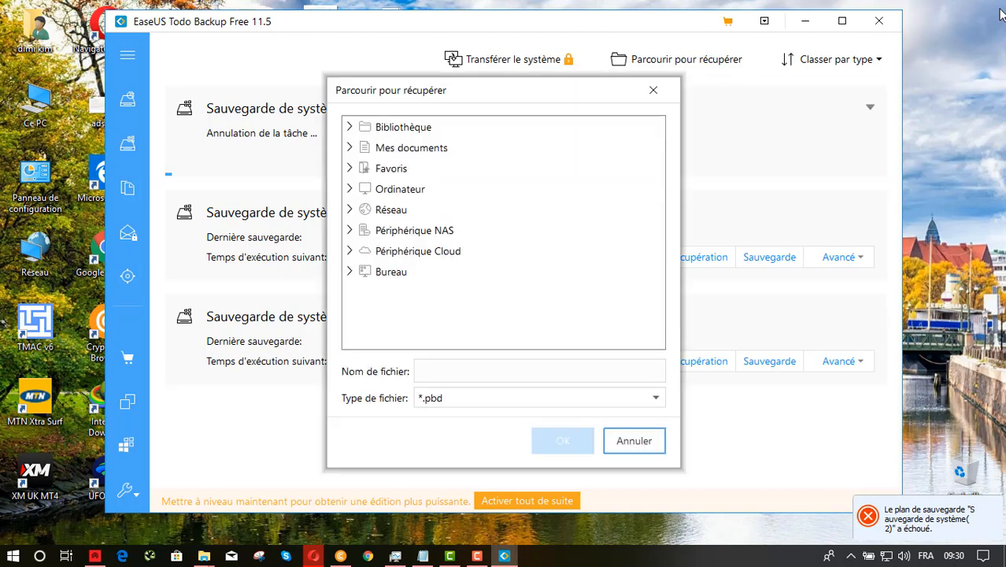
click(350, 189)
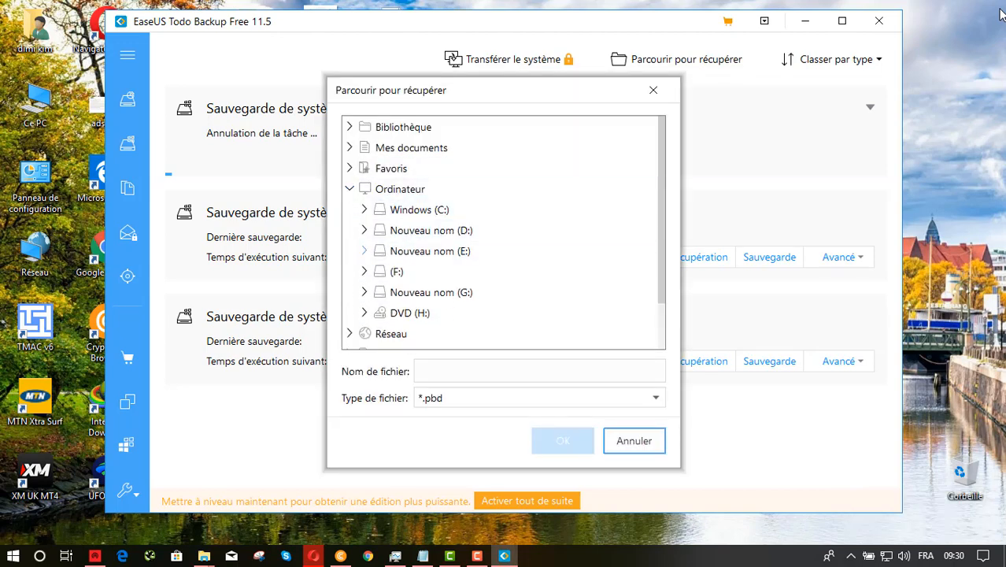
click(364, 250)
scroll(504, 232, down, 5)
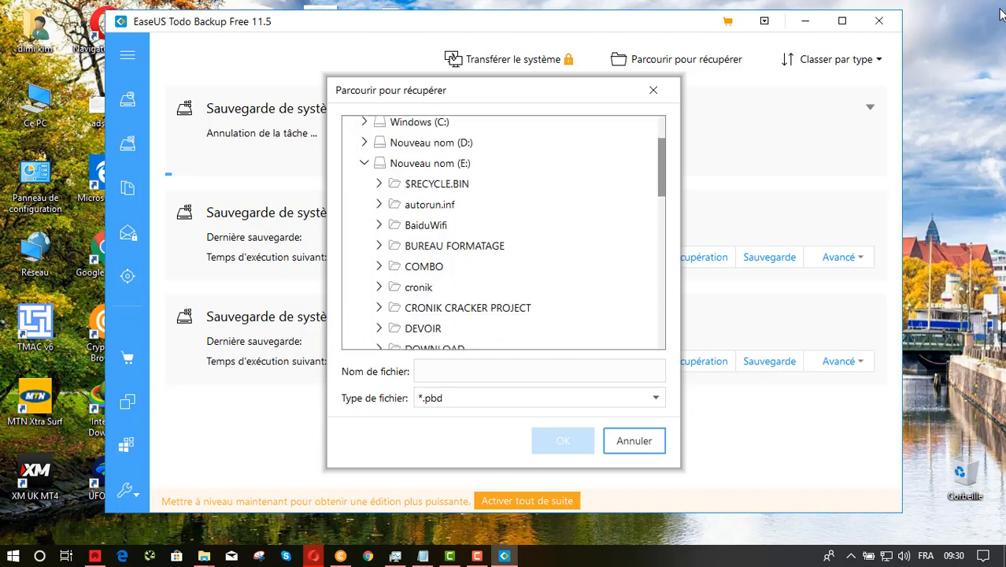
scroll(503, 232, down, 3)
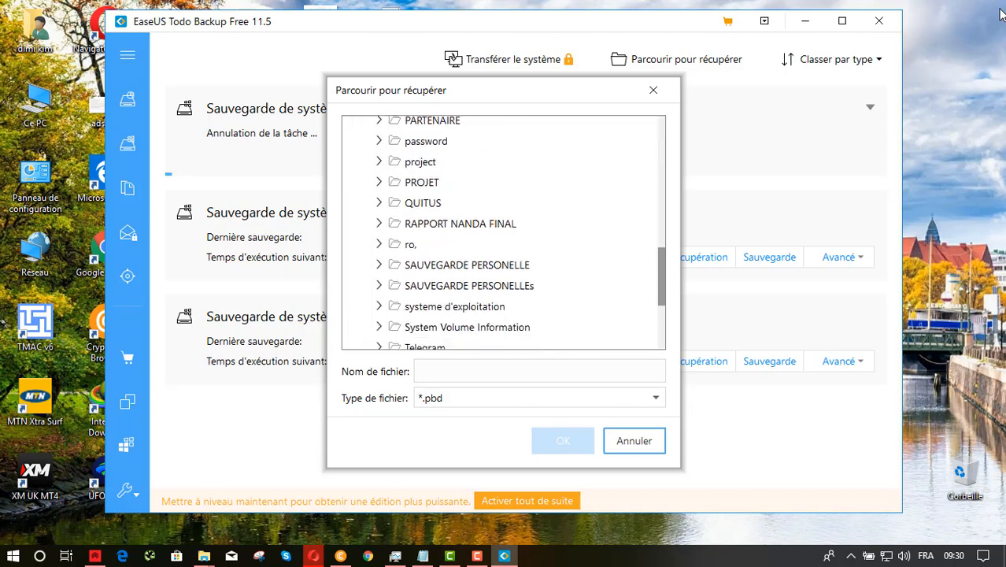
click(378, 261)
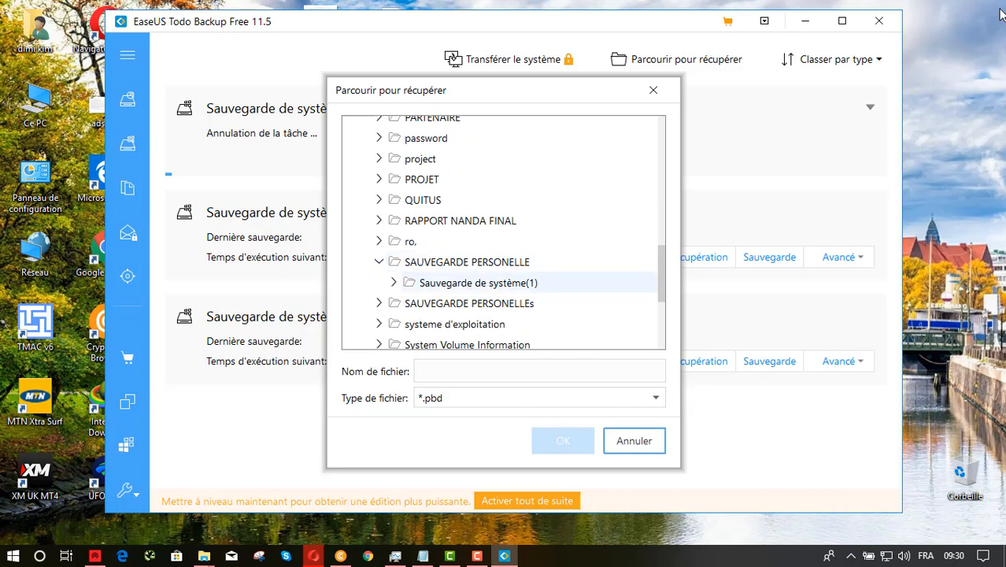
click(393, 281)
click(542, 303)
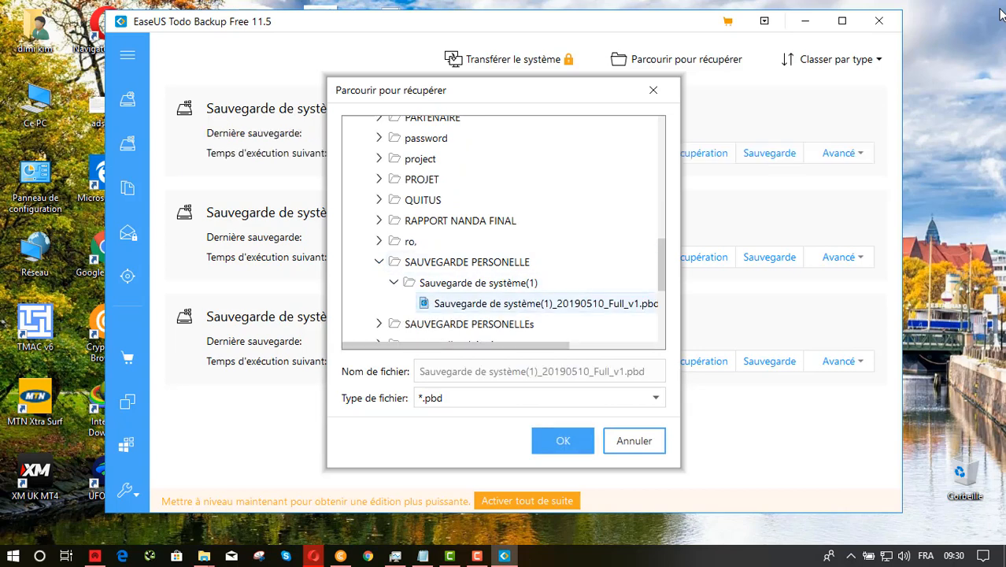
click(563, 440)
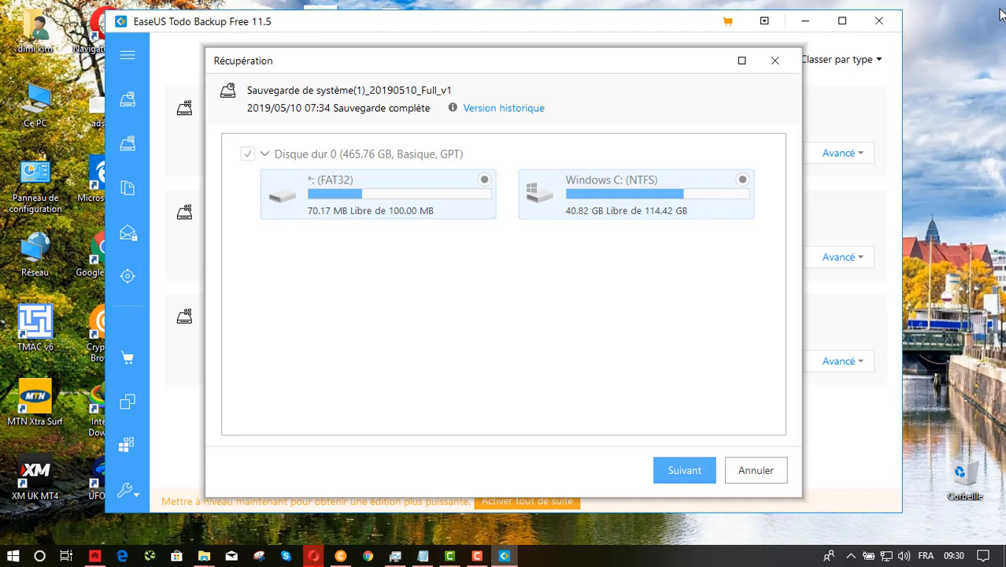
click(503, 109)
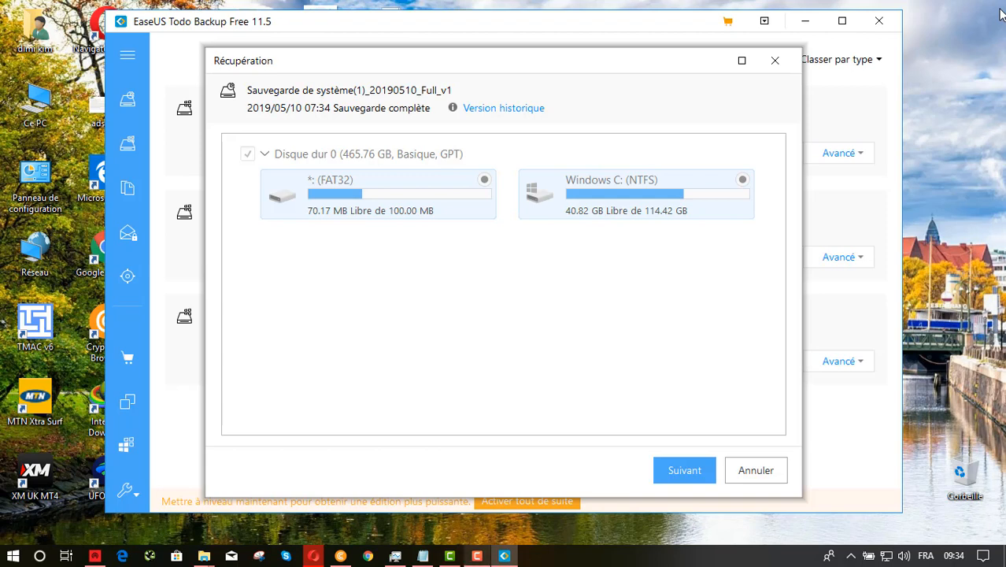
click(477, 556)
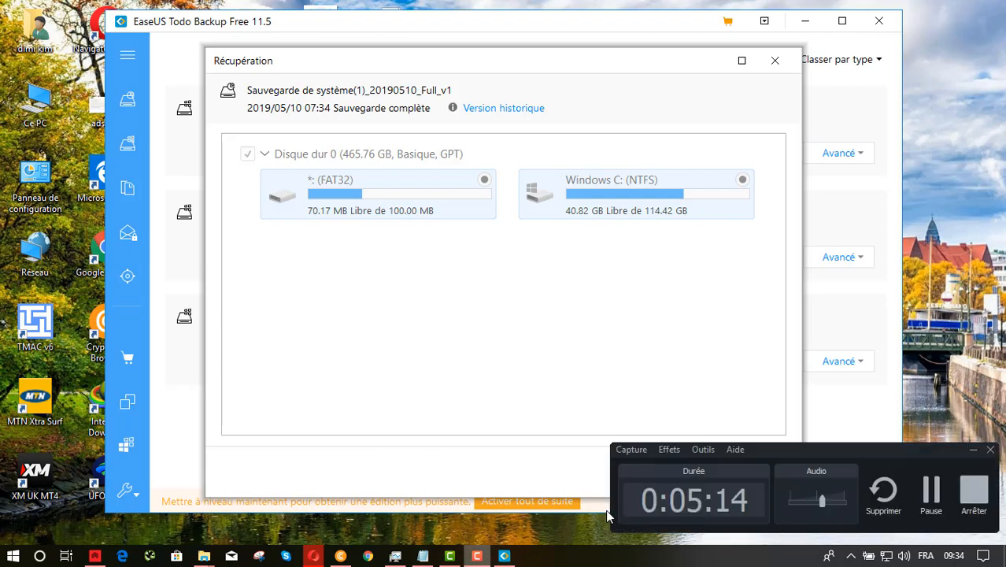
click(972, 492)
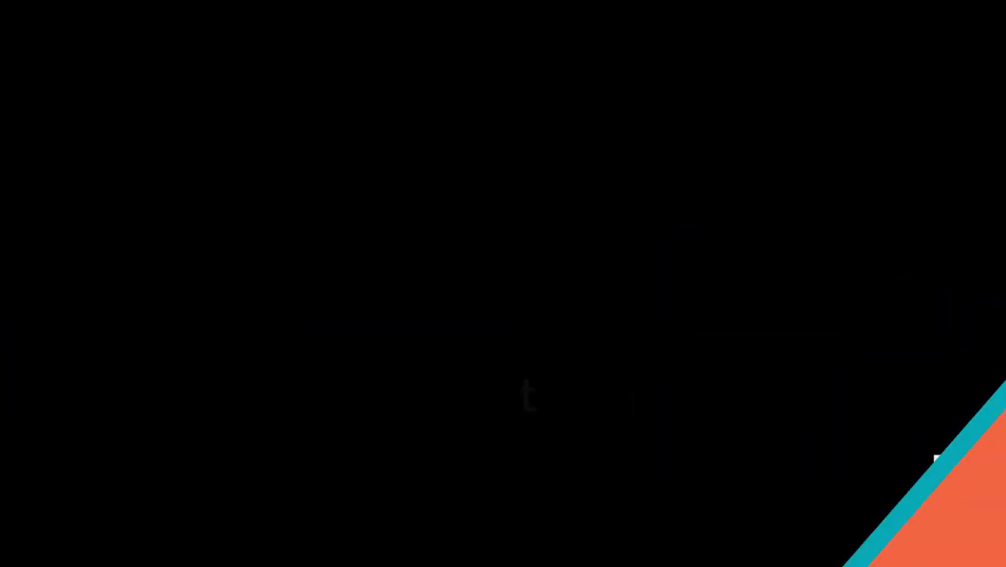